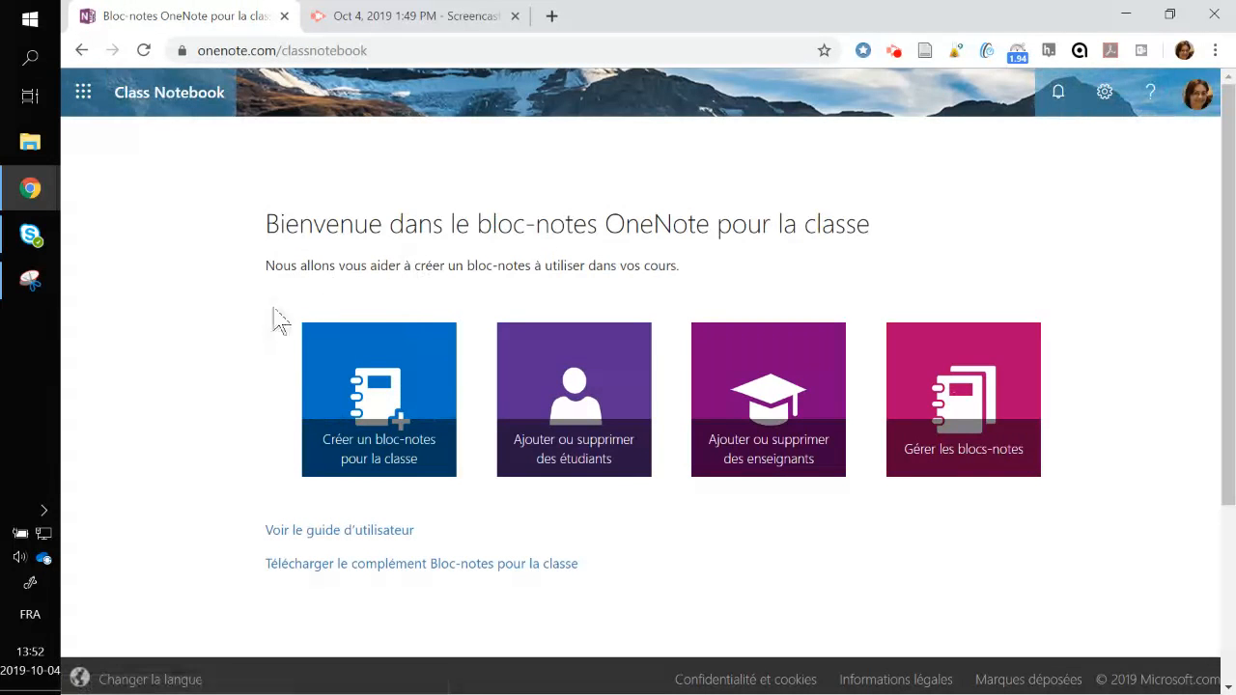
# - Start creating a class notebook named "Bloc note pour la classe - groupe 01 et groupe 02"
pyautogui.click(393, 389)
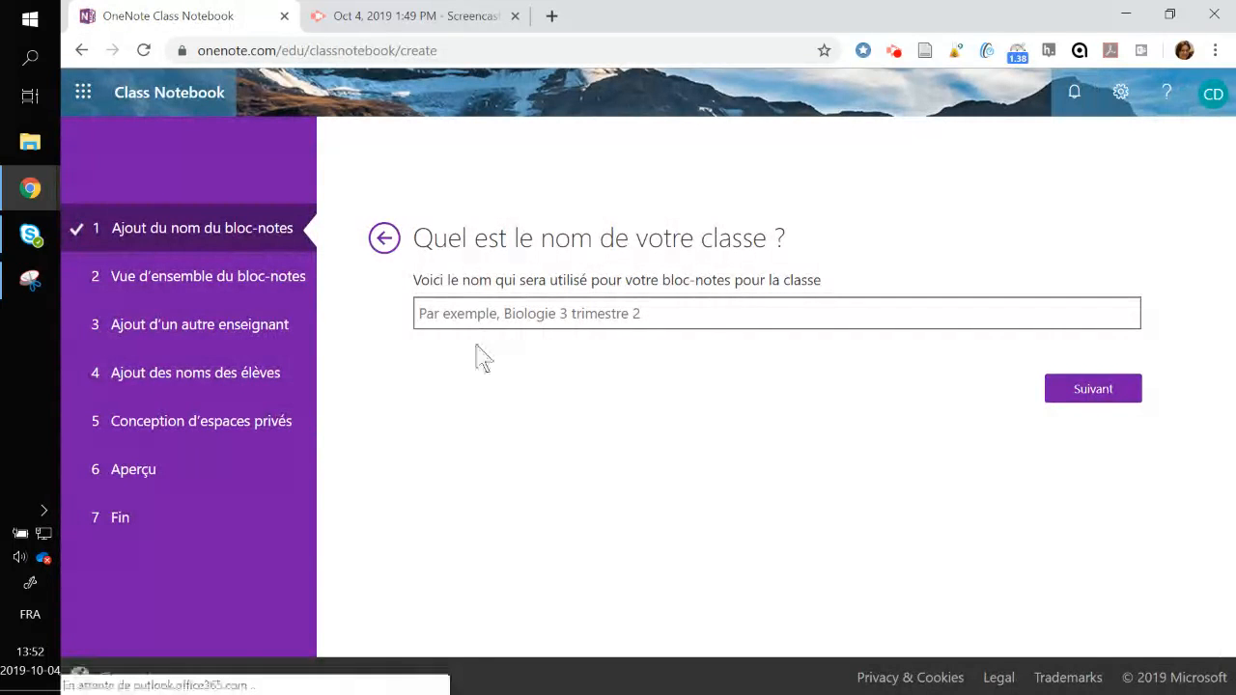
pyautogui.click(522, 313)
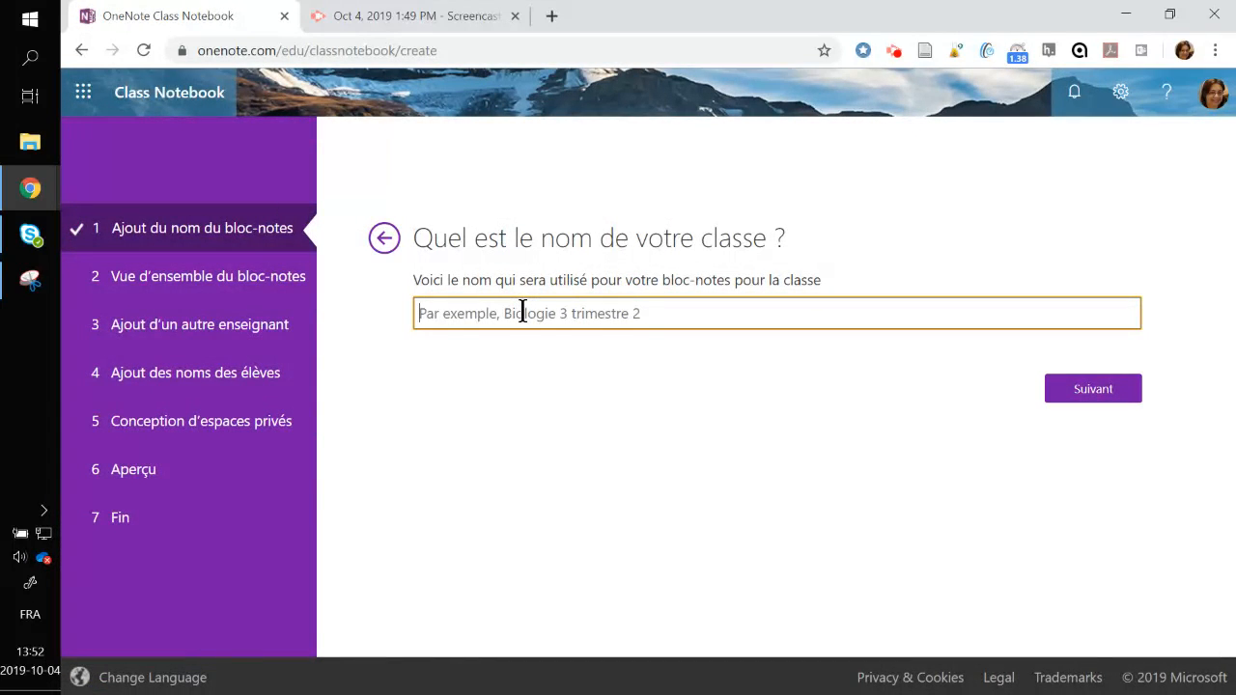
pyautogui.write('Bloc note pour la c')
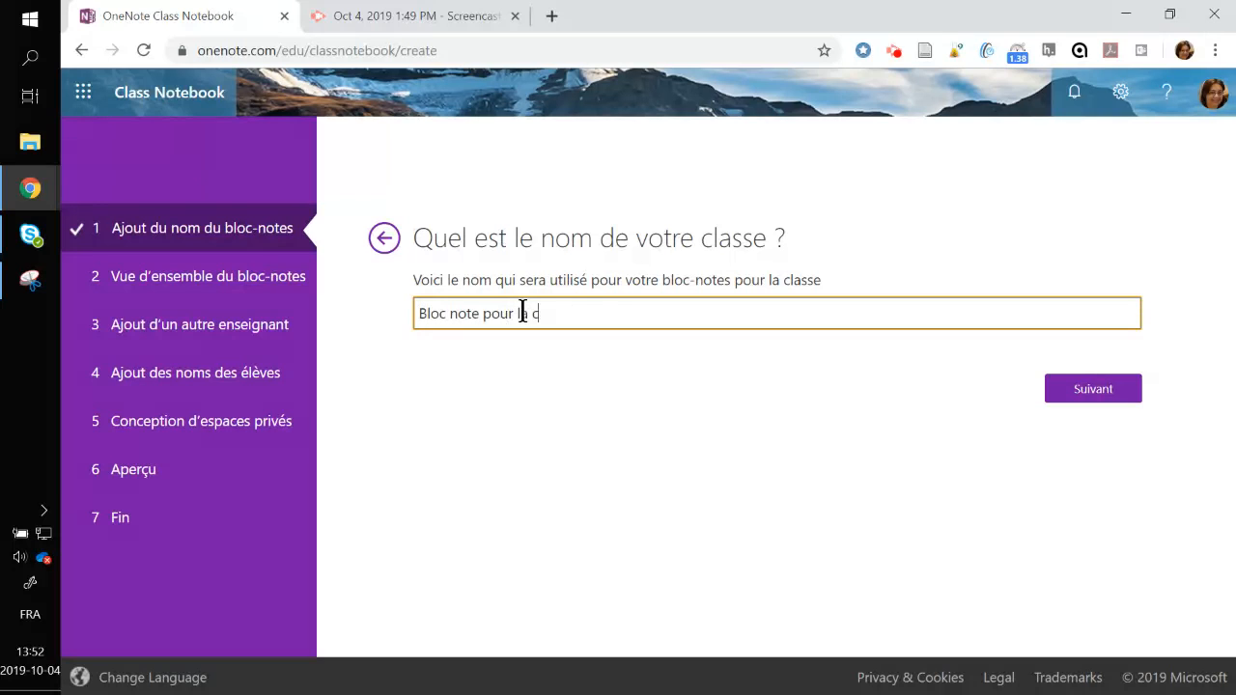
pyautogui.write('grpoui')
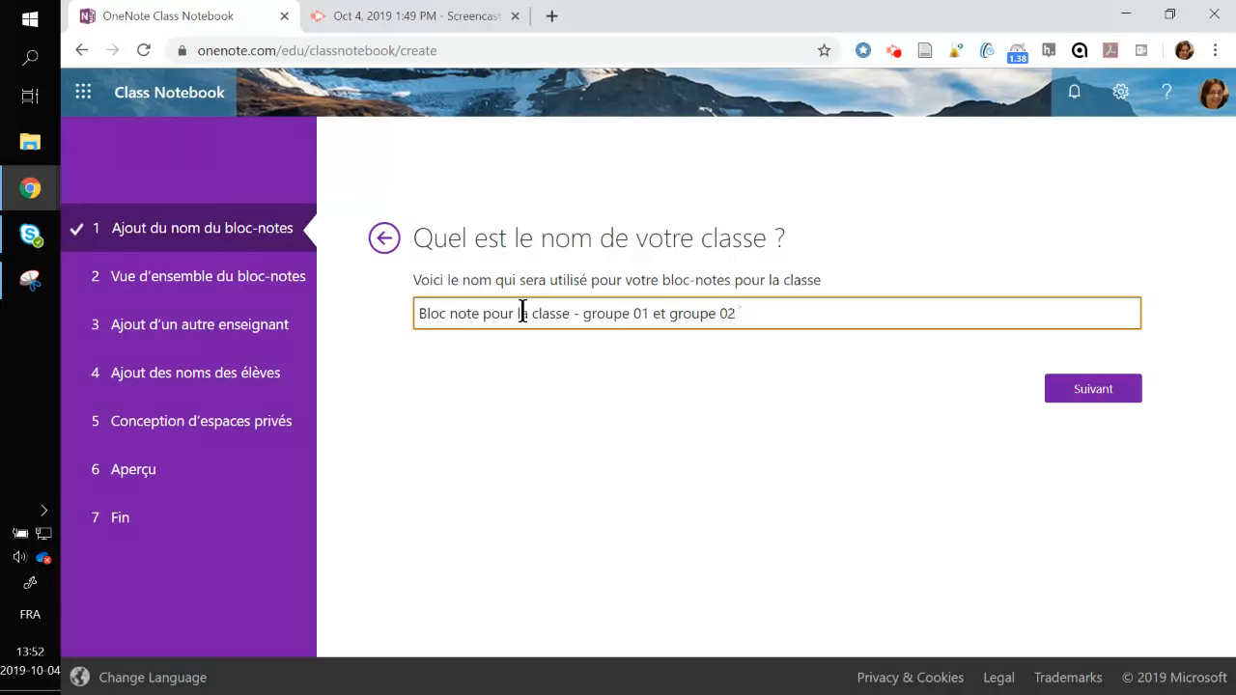
pyautogui.click(1096, 389)
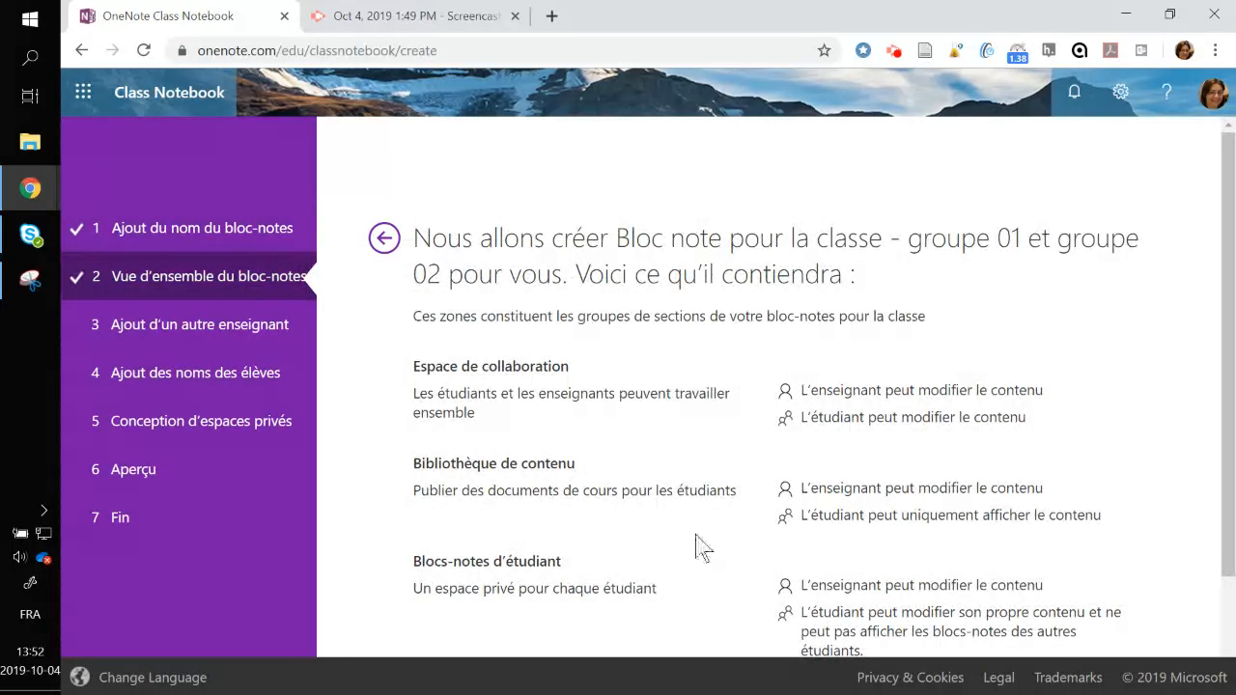
# - Review the notebook's section groups and permissions, and skip the optional addition of another teacher
pyautogui.scroll(-2, 691, 549)
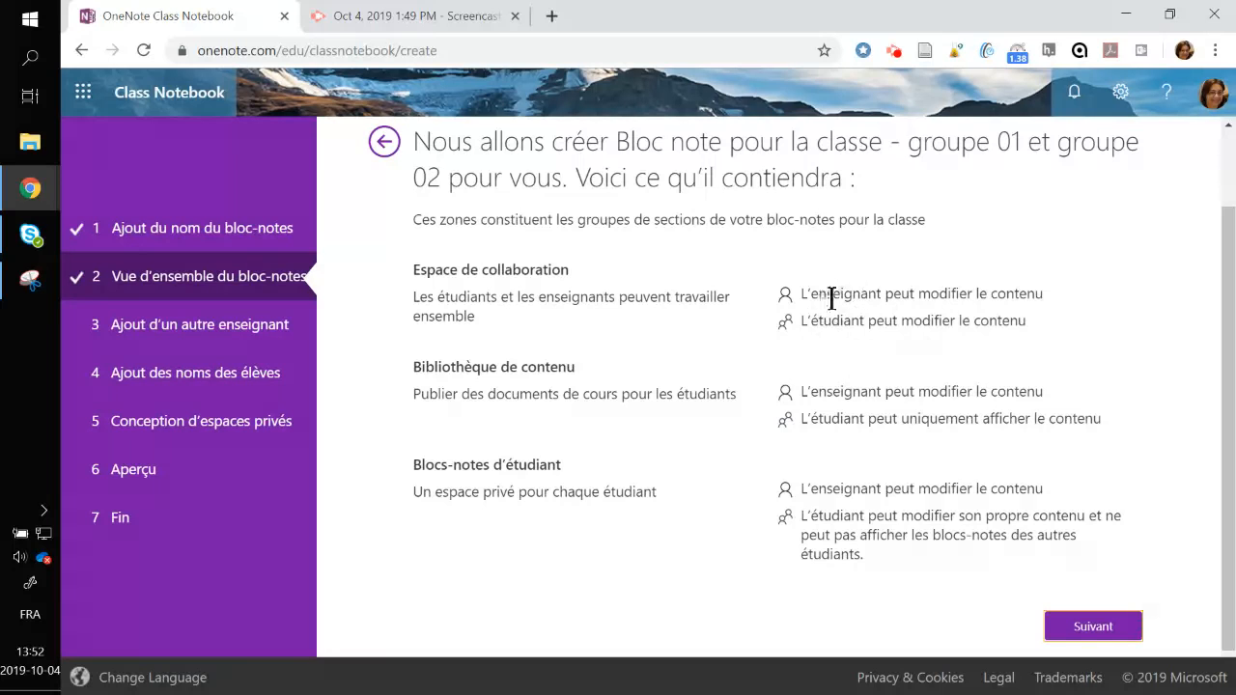
pyautogui.moveTo(866, 265); pyautogui.dragTo(848, 330)
pyautogui.click(880, 336)
pyautogui.click(1093, 628)
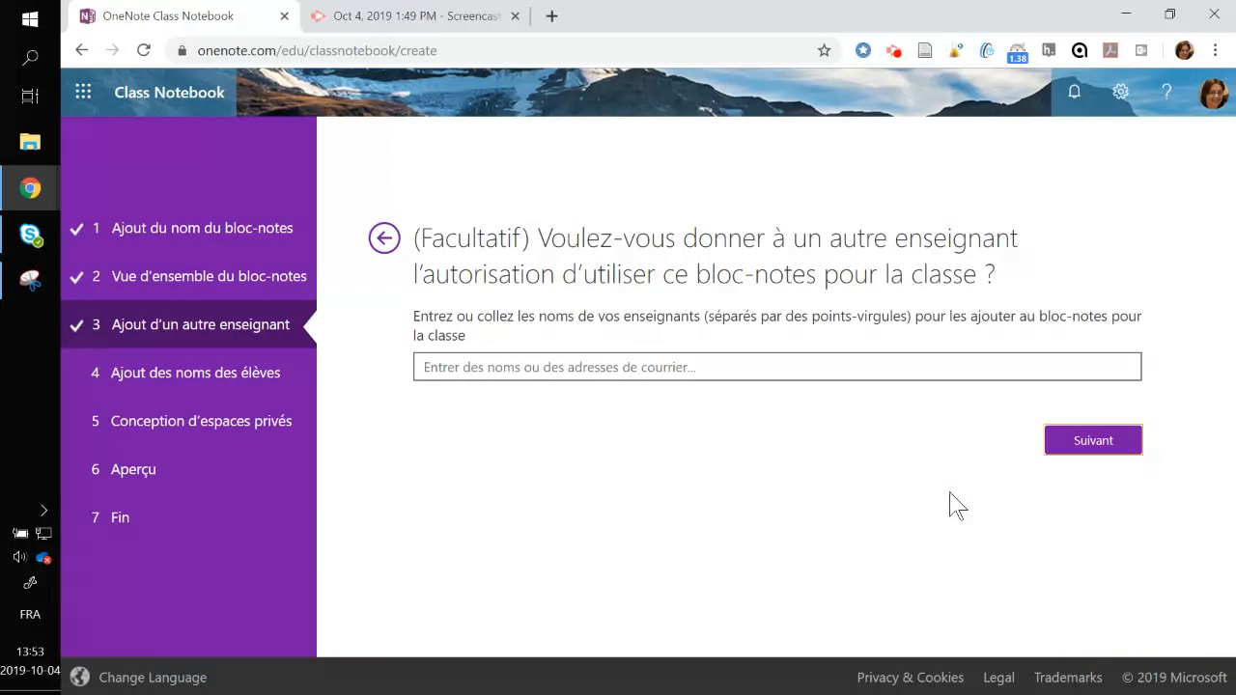
pyautogui.click(1086, 443)
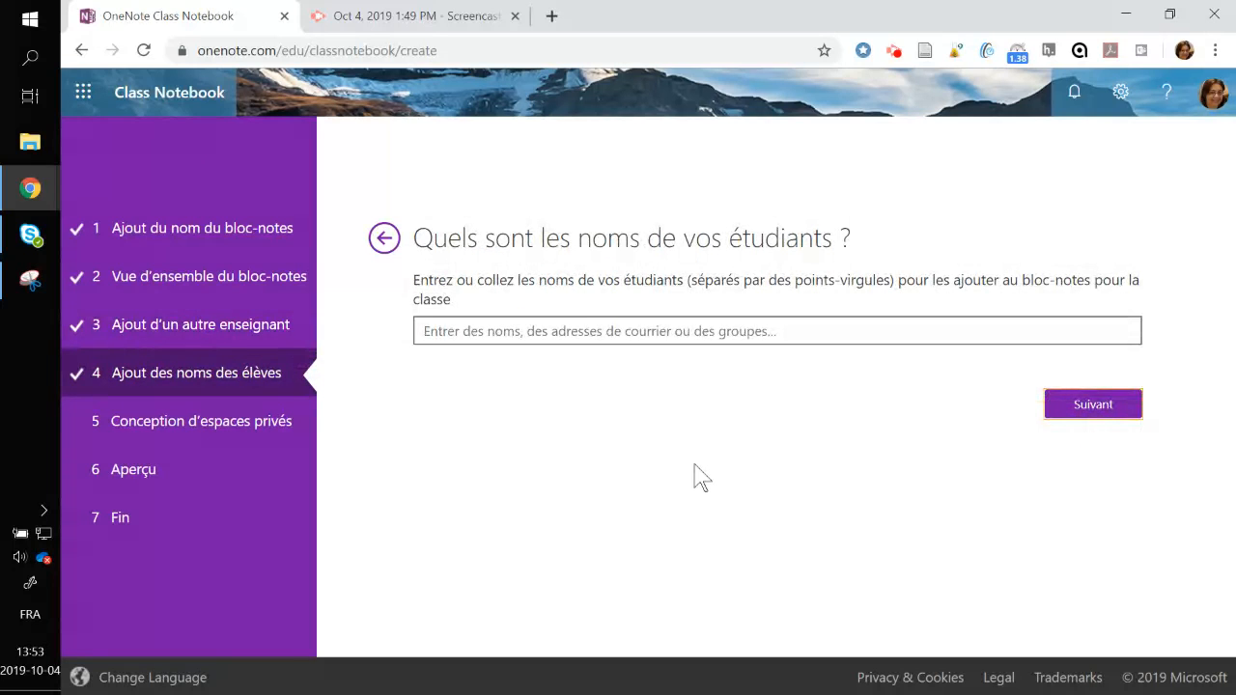
# - Add three students to the class notebook by searching for and selecting their names, and accept the list
pyautogui.click(583, 328)
pyautogui.write('michel')
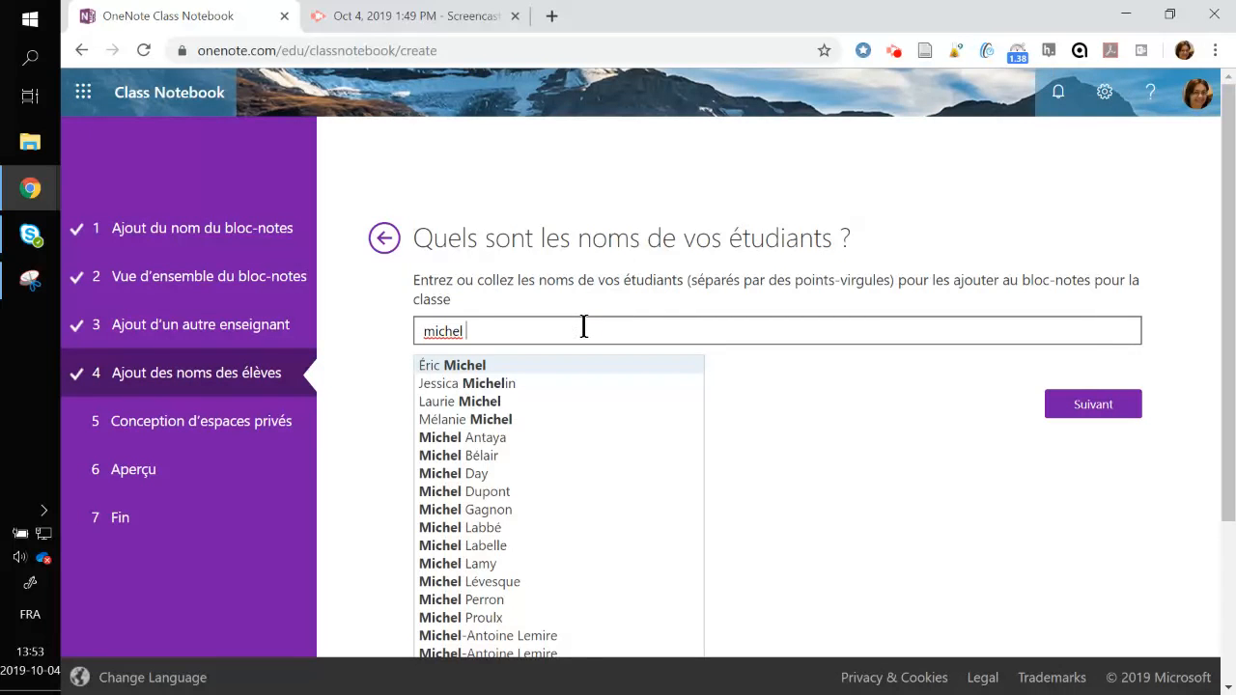
pyautogui.click(481, 475)
pyautogui.click(587, 338)
pyautogui.write('julie r')
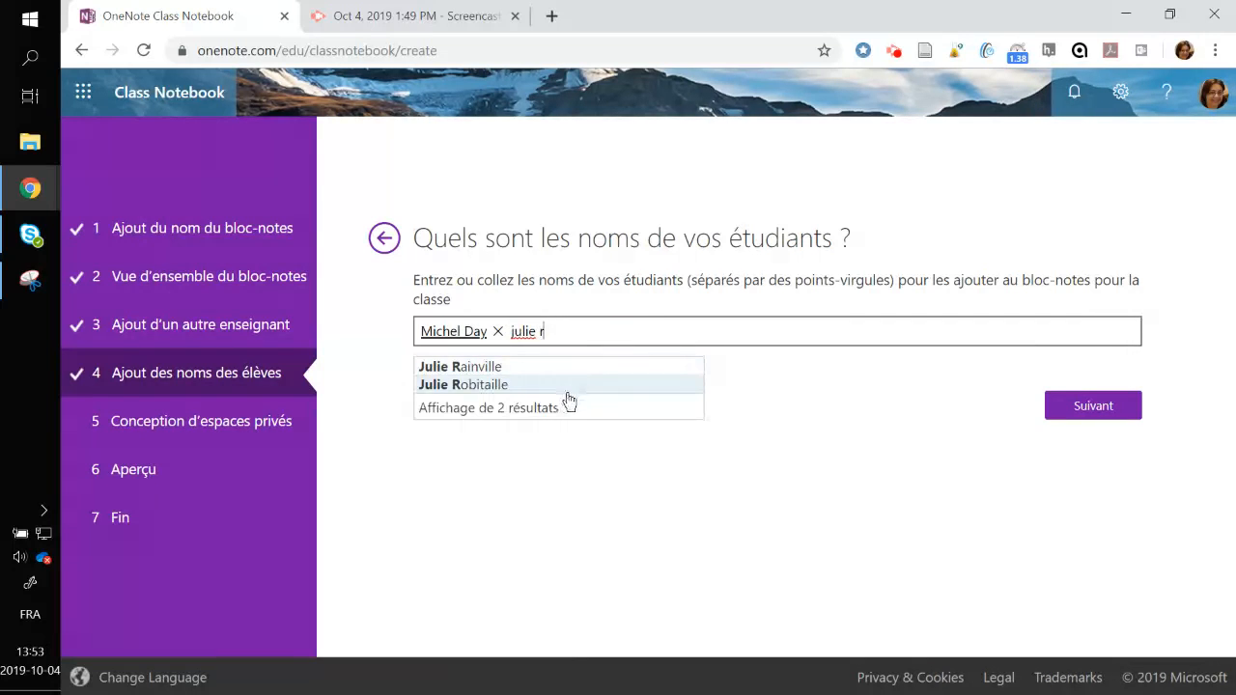
pyautogui.click(566, 386)
pyautogui.click(677, 329)
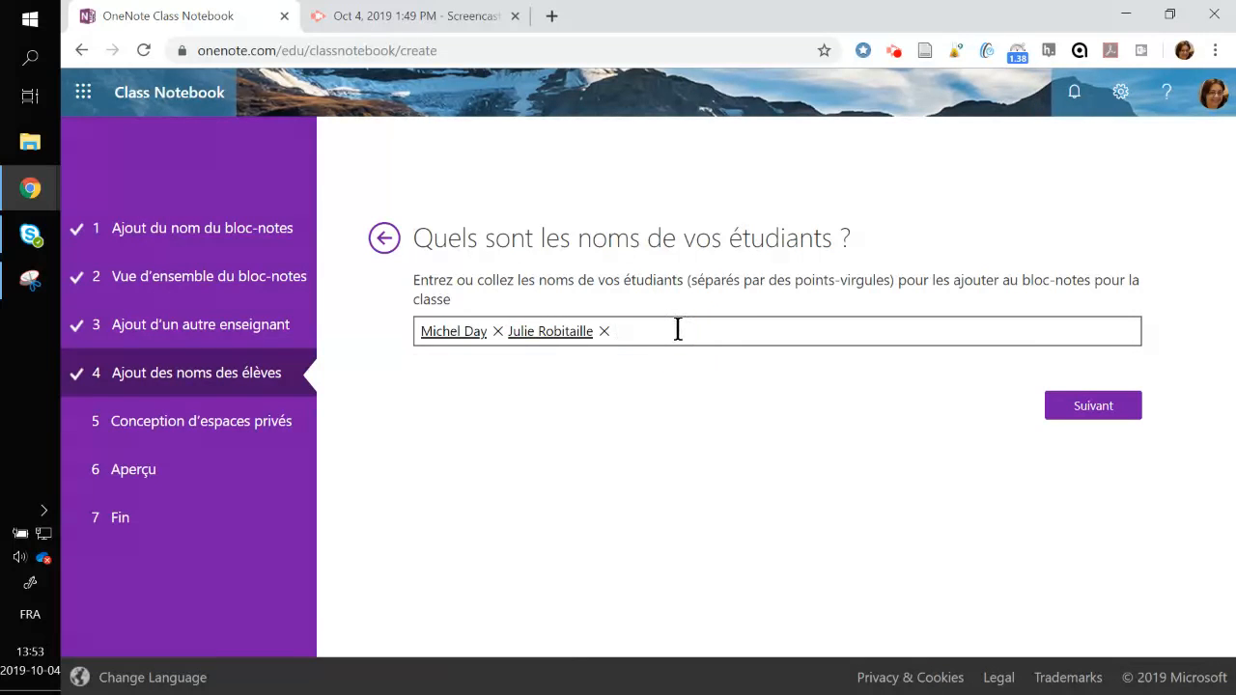
pyautogui.write('myriam l')
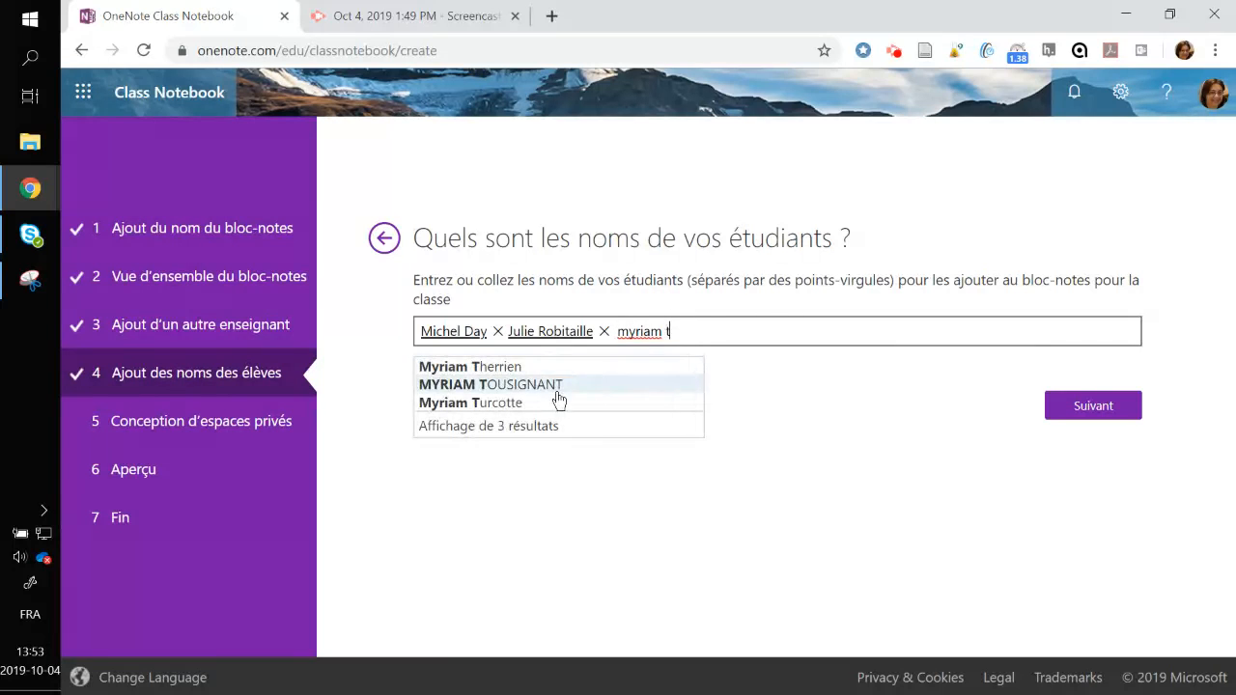
pyautogui.click(553, 406)
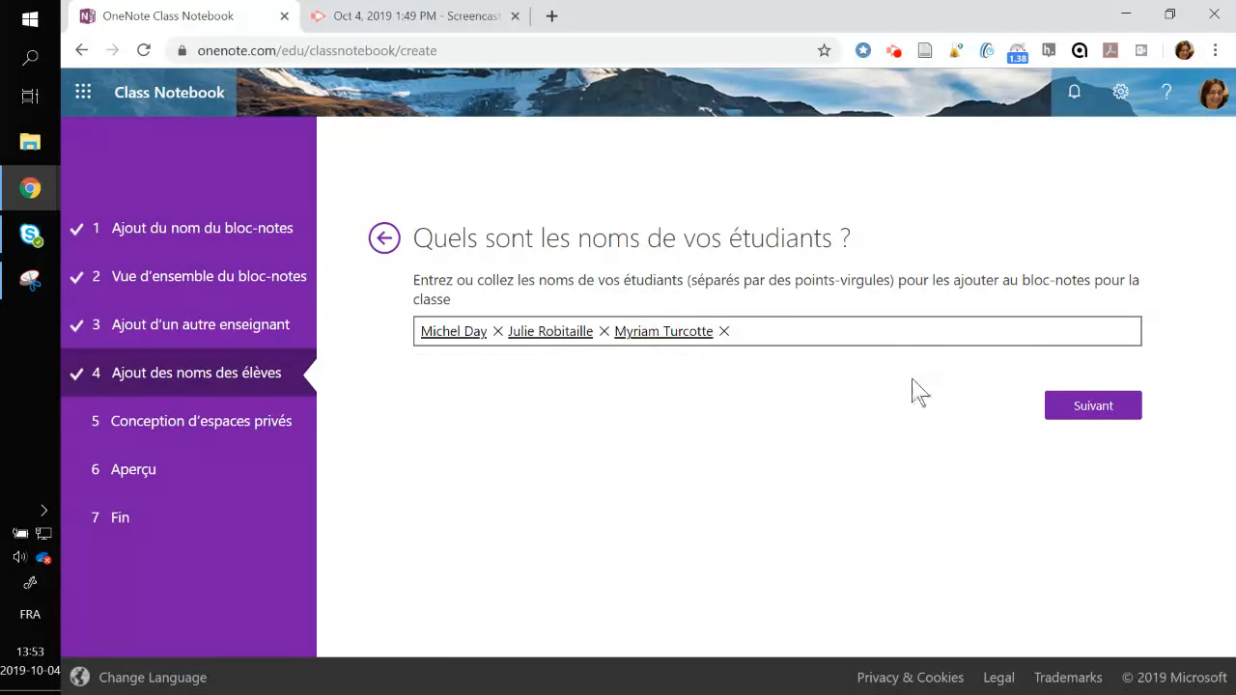
pyautogui.click(1115, 410)
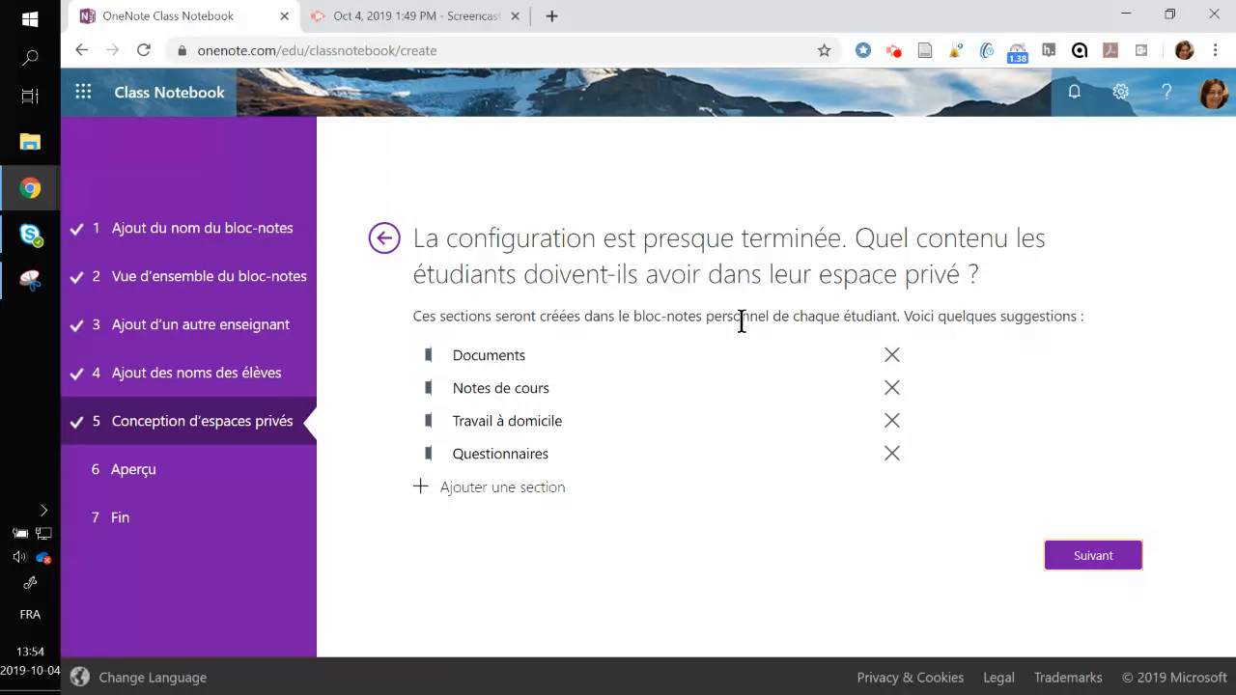
# - Remove the Documents and Questionnaires sections from the students' private space and add a section named "Réflexion"
pyautogui.click(893, 356)
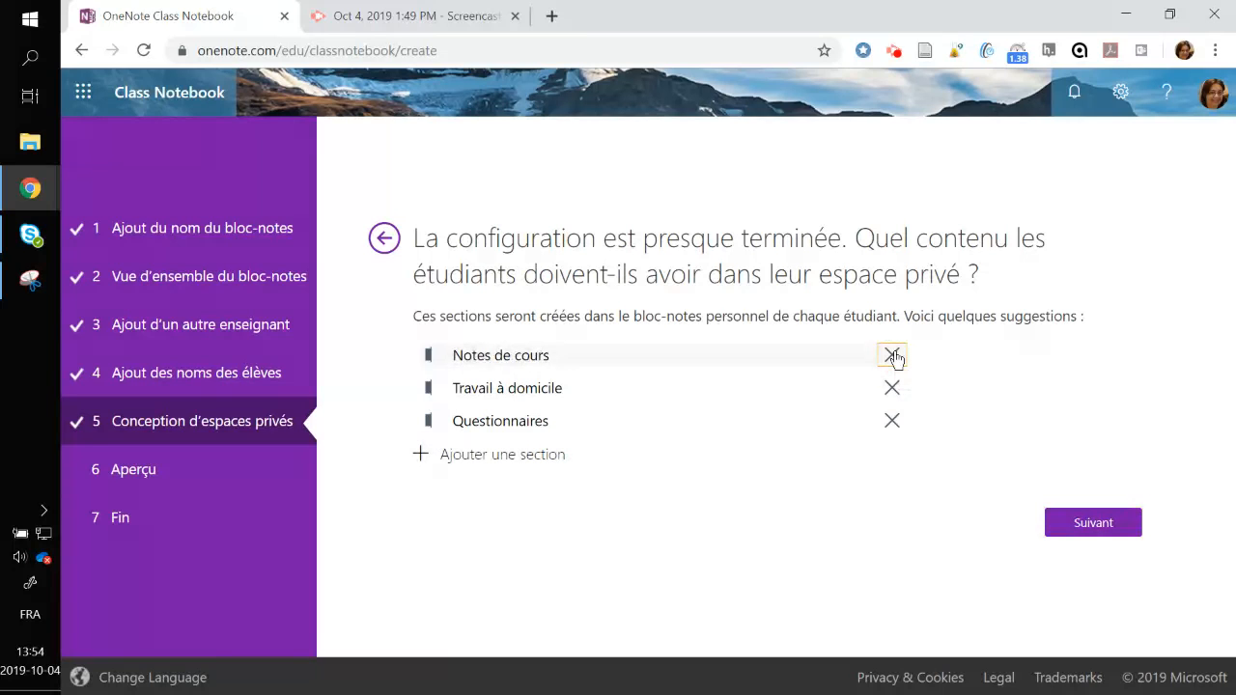
pyautogui.click(895, 427)
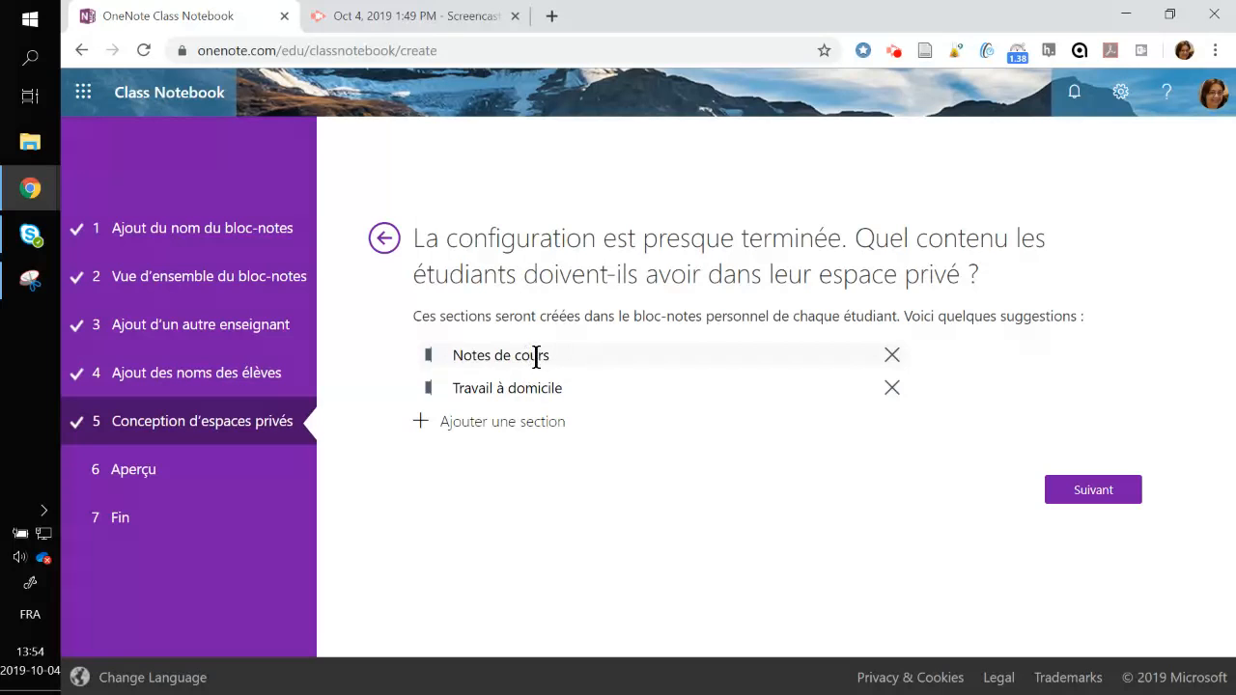
pyautogui.click(535, 423)
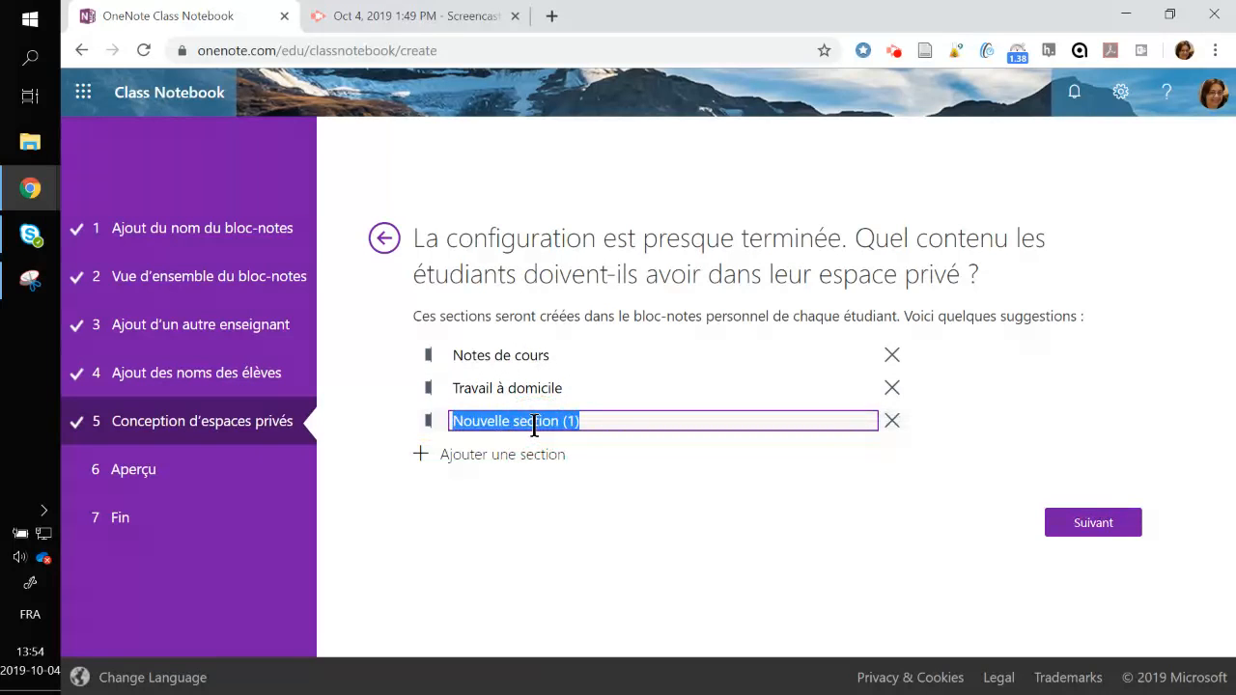
pyautogui.write('Po')
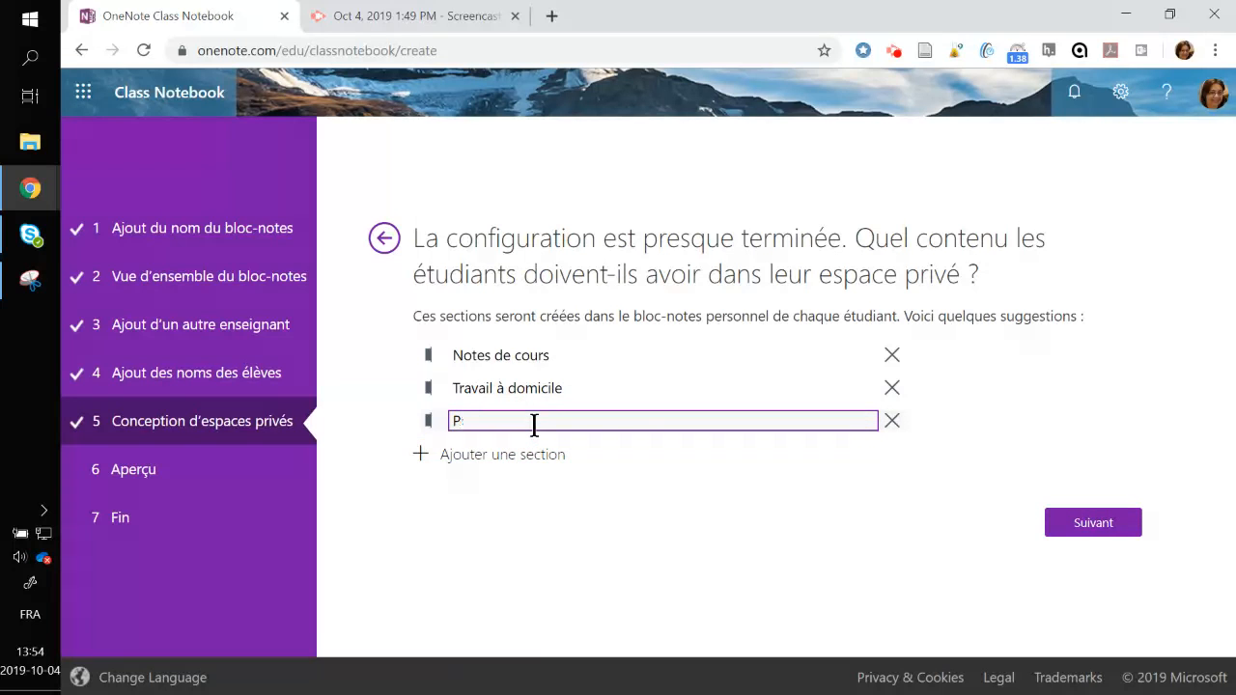
pyautogui.press('BackSpace')
pyautogui.write('rE')
pyautogui.press('BackSpace')
pyautogui.press('BackSpace')
pyautogui.write('Réflexion')
pyautogui.click(809, 488)
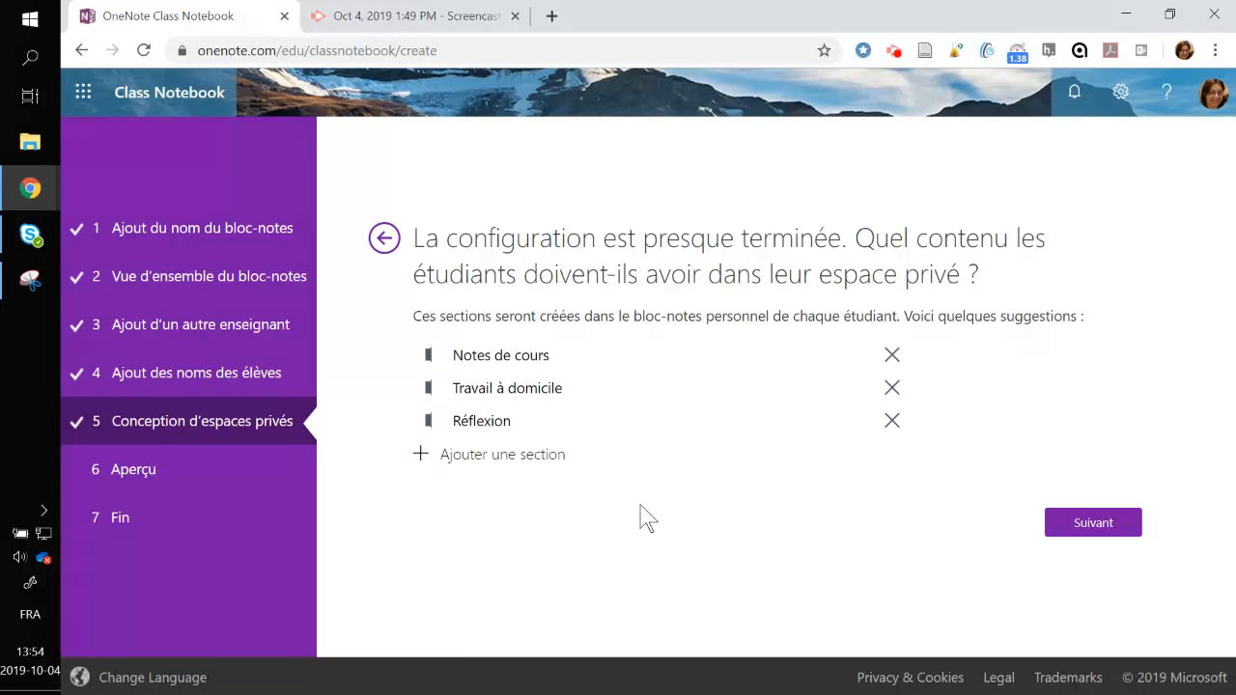
pyautogui.click(1115, 528)
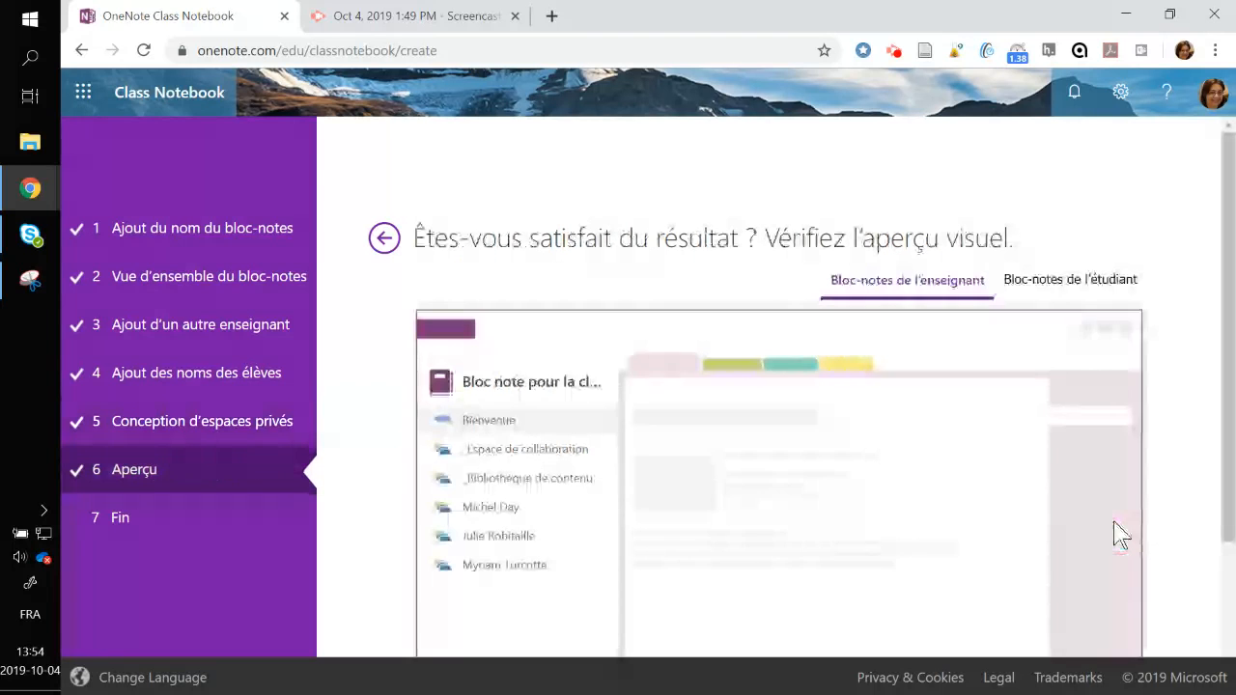
# - Check the teacher and student notebook previews, and create the class notebook
pyautogui.scroll(-2, 803, 483)
pyautogui.scroll(1, 802, 482)
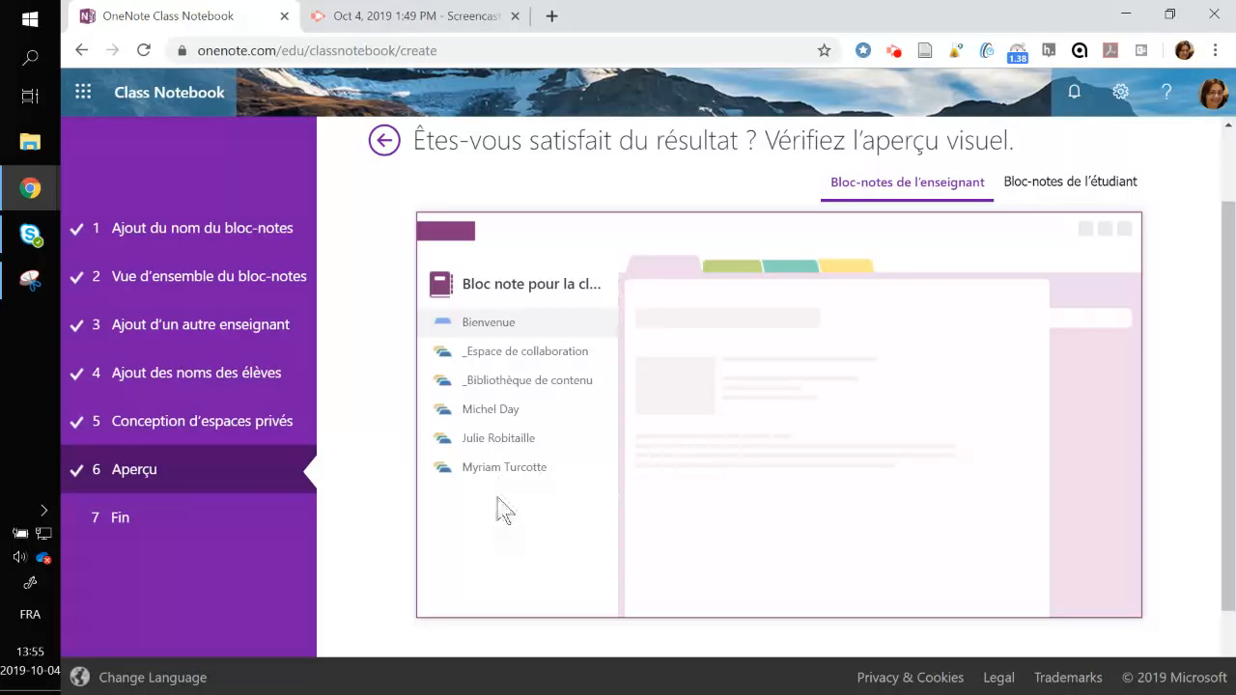
pyautogui.click(1046, 193)
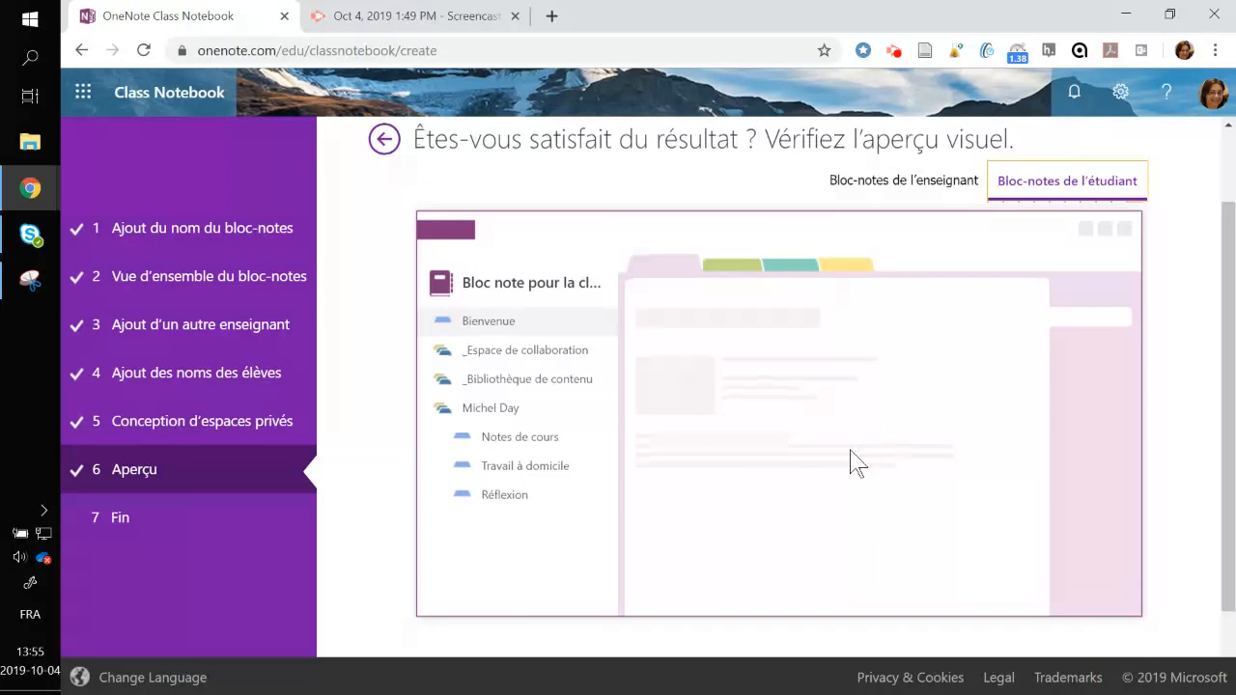
pyautogui.scroll(-1, 850, 460)
pyautogui.click(1094, 591)
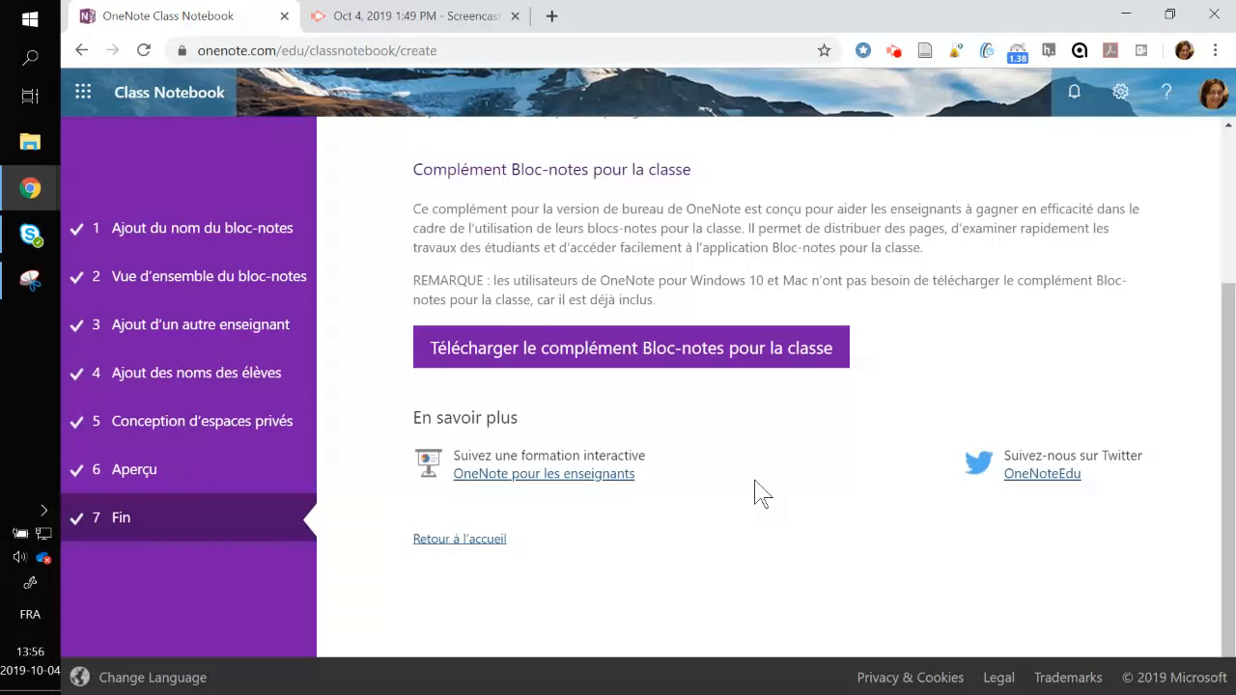
# - Return to the home page and open "Bloc note pour la classe - groupe 01 et groupe 02" from its management page
pyautogui.click(496, 547)
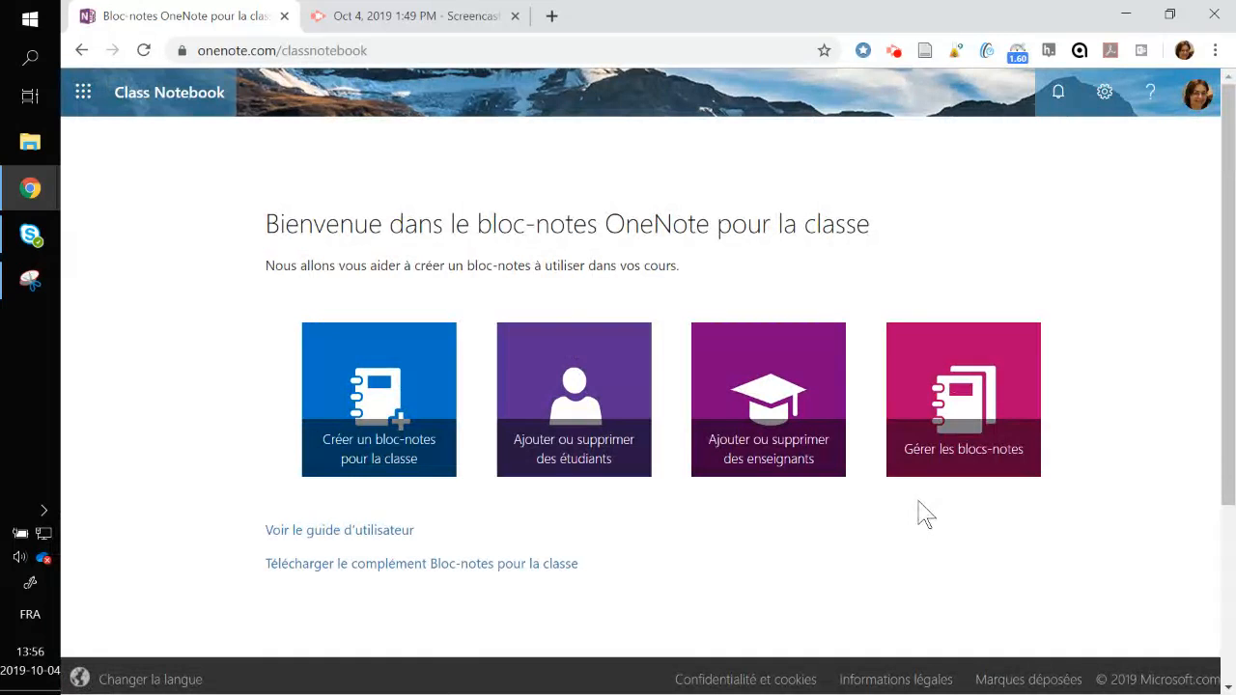
pyautogui.click(922, 420)
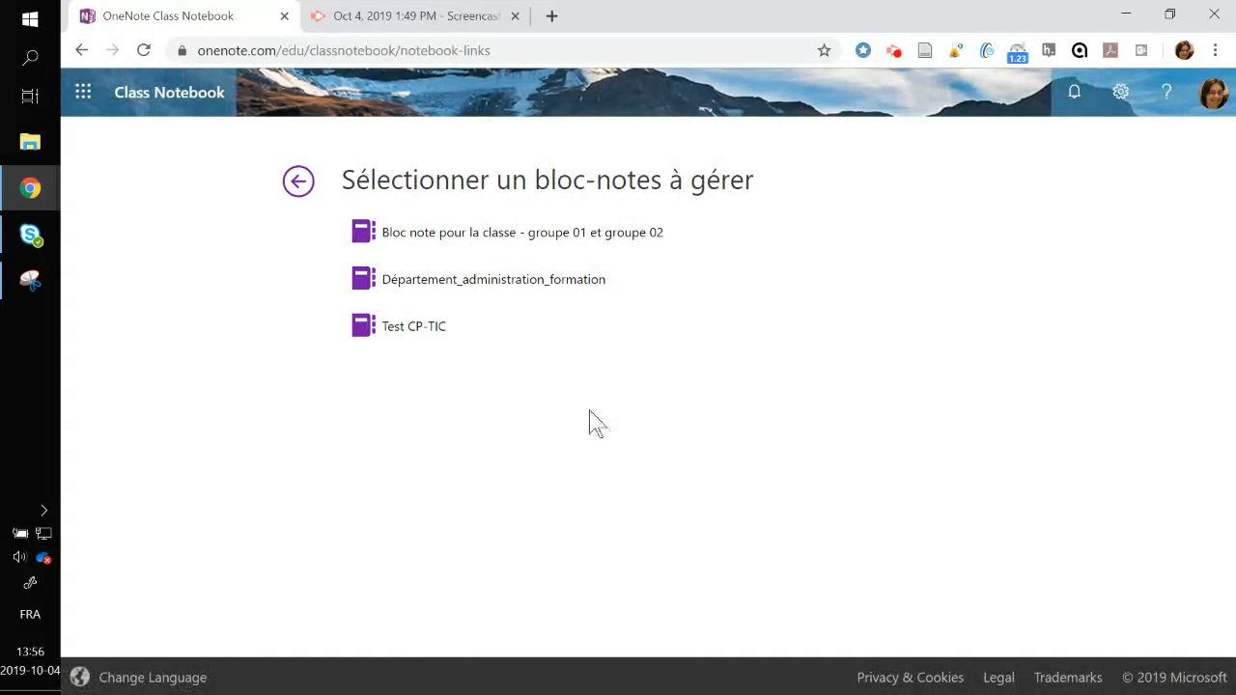
pyautogui.click(503, 234)
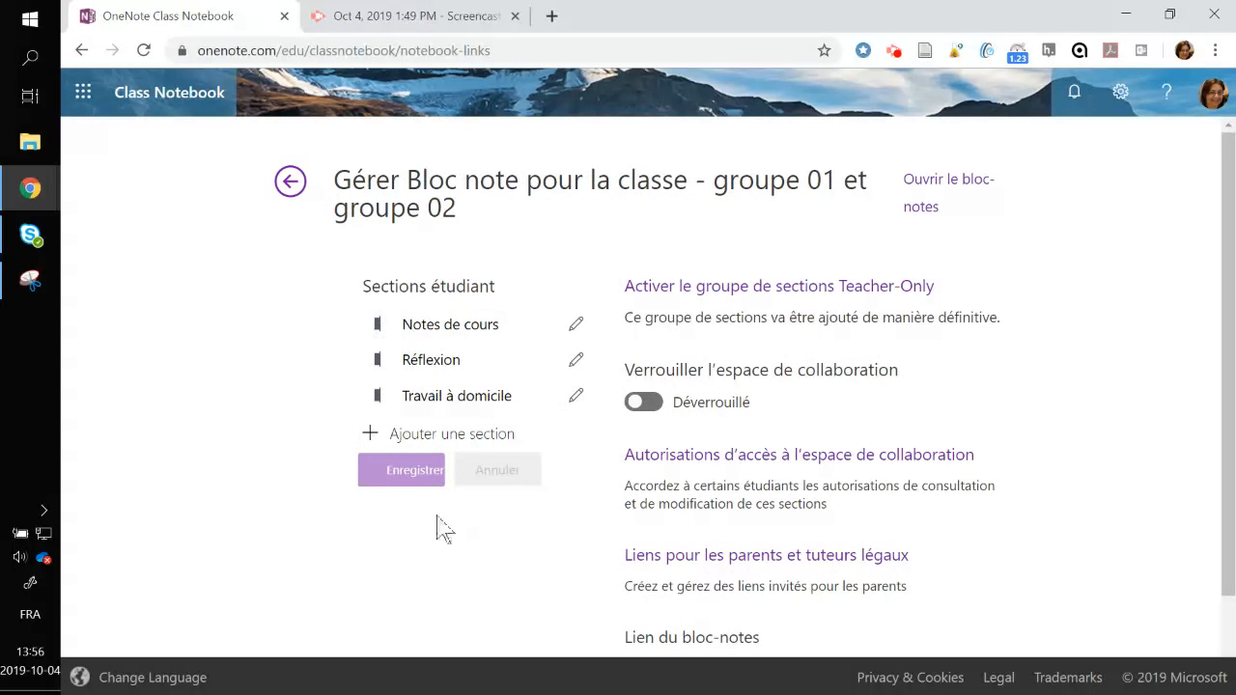
pyautogui.scroll(-1, 863, 585)
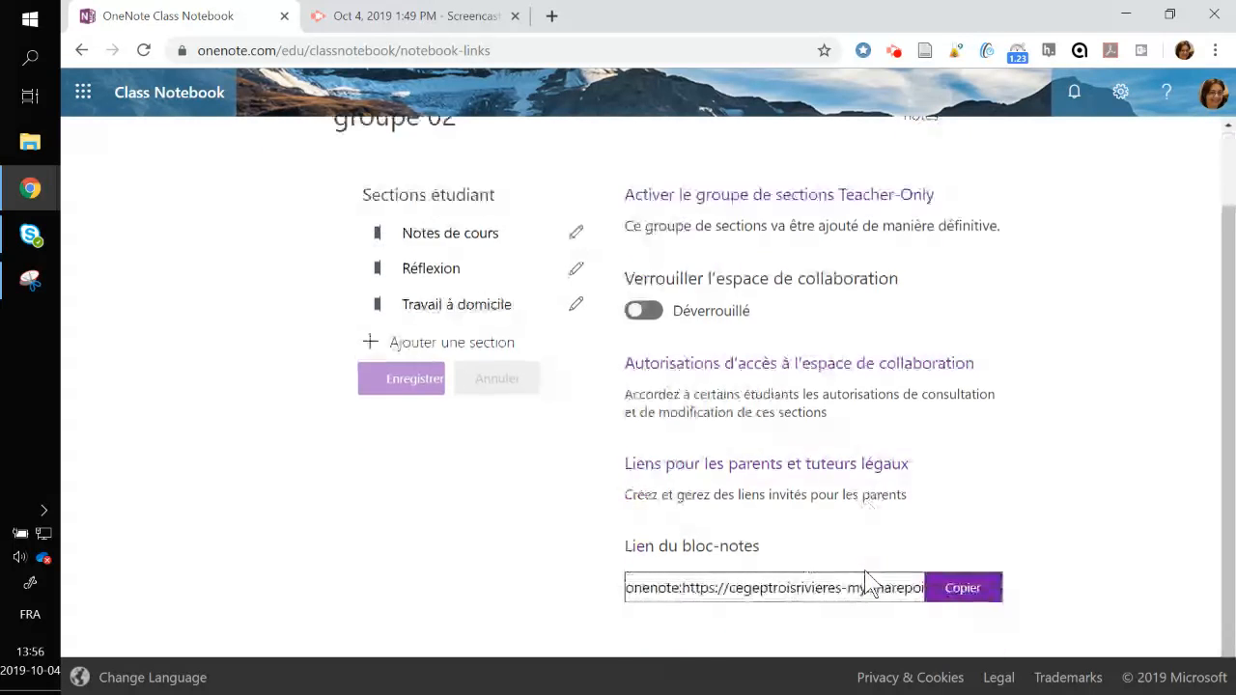
pyautogui.scroll(1, 867, 584)
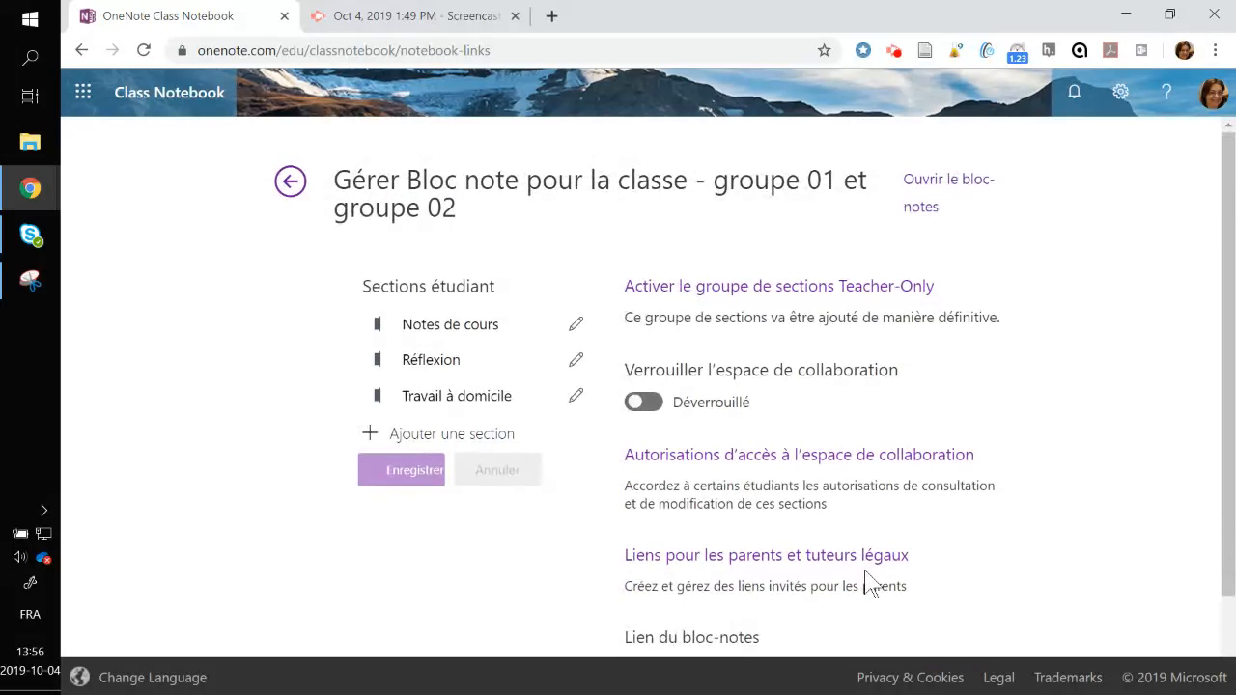
pyautogui.click(950, 185)
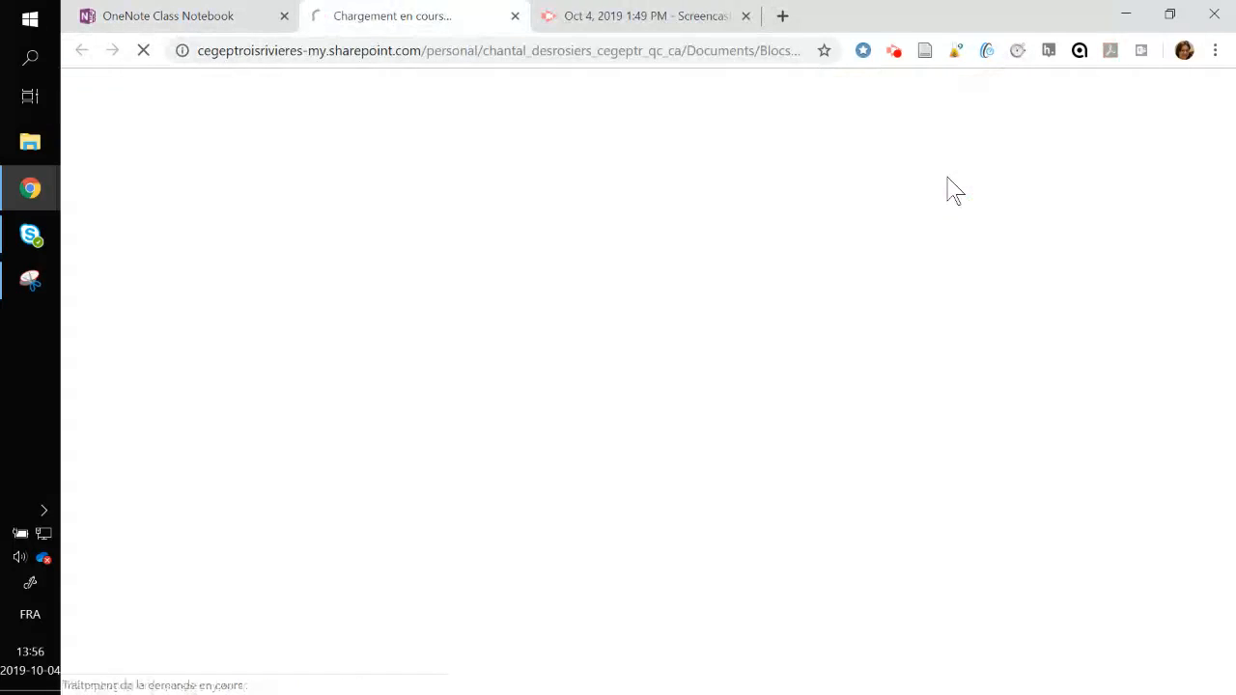